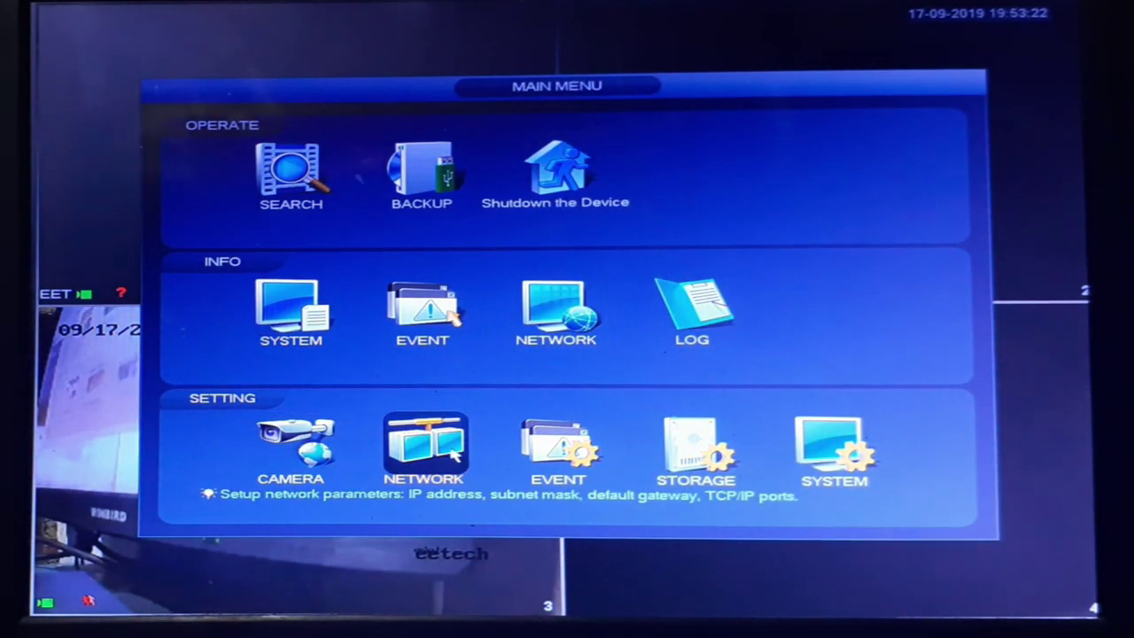
Open the recorder's Network TCP/IP settings to check IP 10.2.51.10 and gateway 10.2.51.1.
{"action": "left_click", "coordinate": [424, 448]}
{"action": "left_click", "coordinate": [266, 438]}
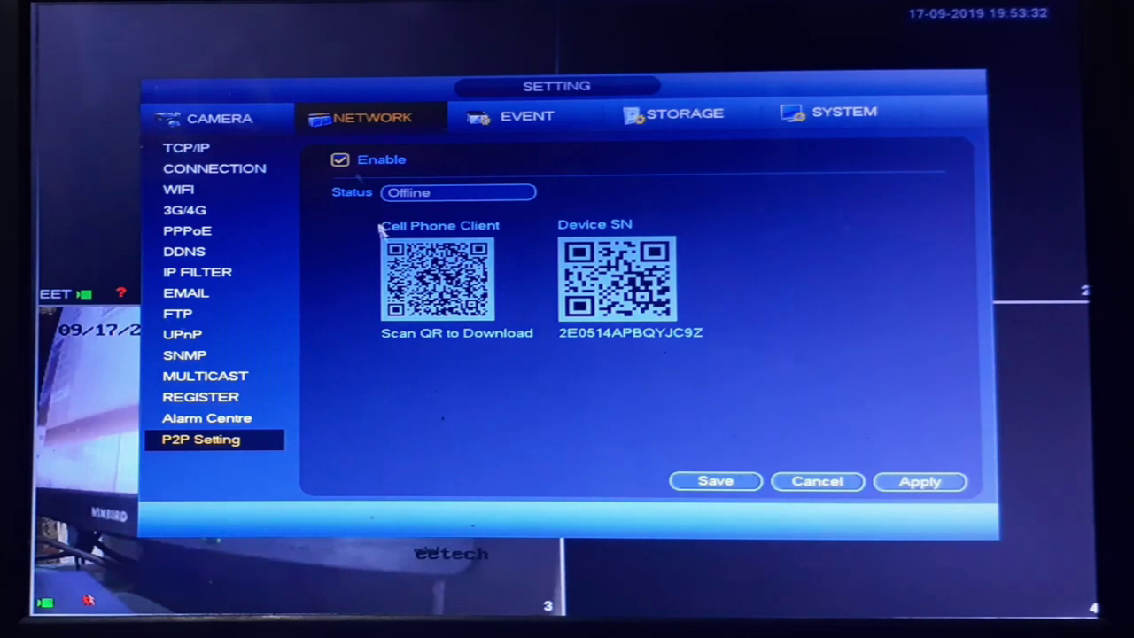
{"action": "left_click", "coordinate": [201, 148]}
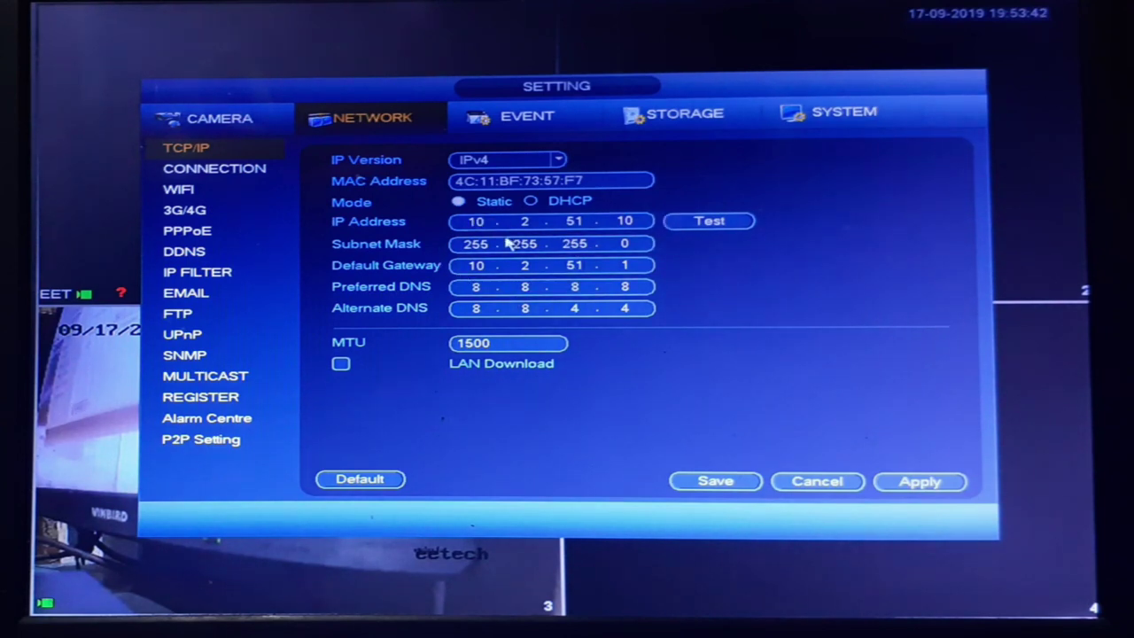
{"action": "left_click", "coordinate": [561, 269]}
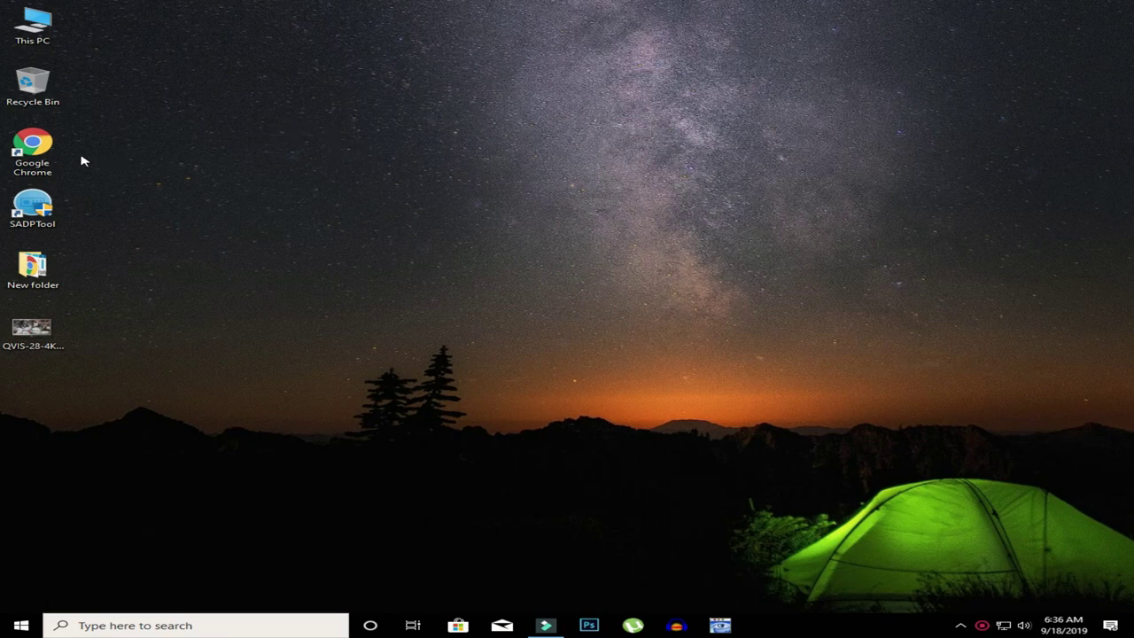
Launch Chrome, load 192.168.0.1 and log in to the D-Link router with its user name.
{"action": "double_click", "coordinate": [32, 149]}
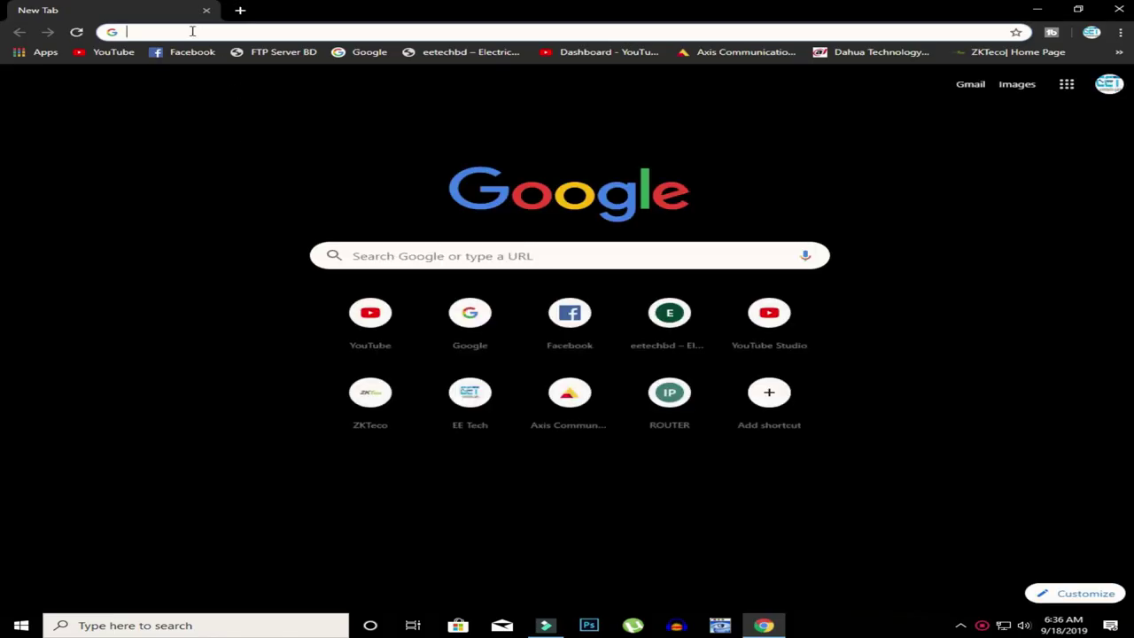
{"action": "type", "text": "1"}
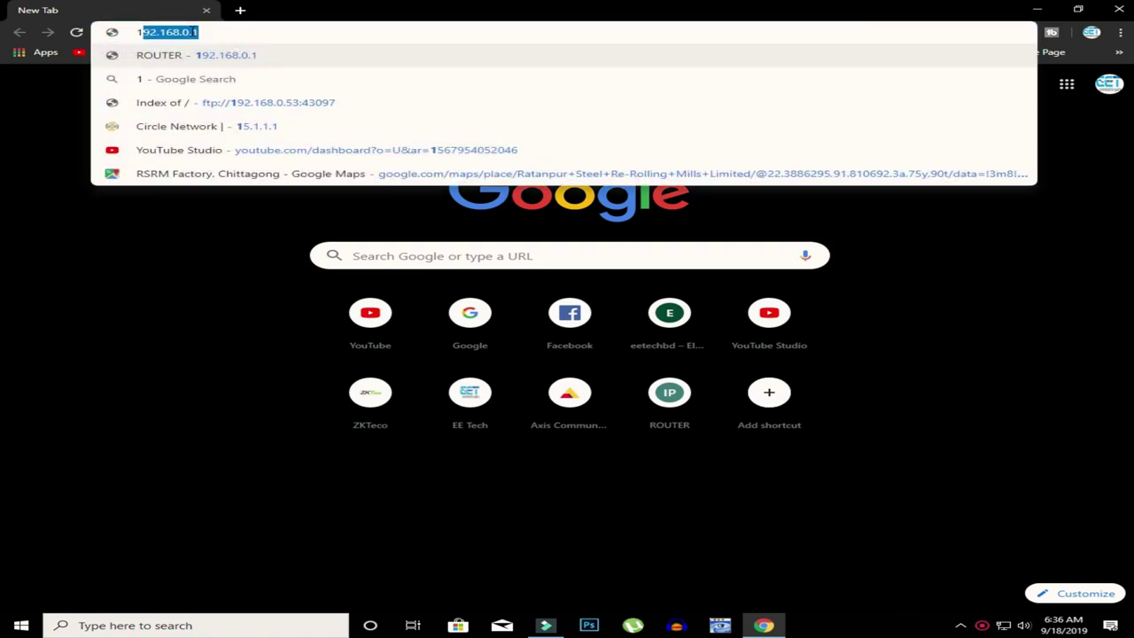
{"action": "key", "text": "Return"}
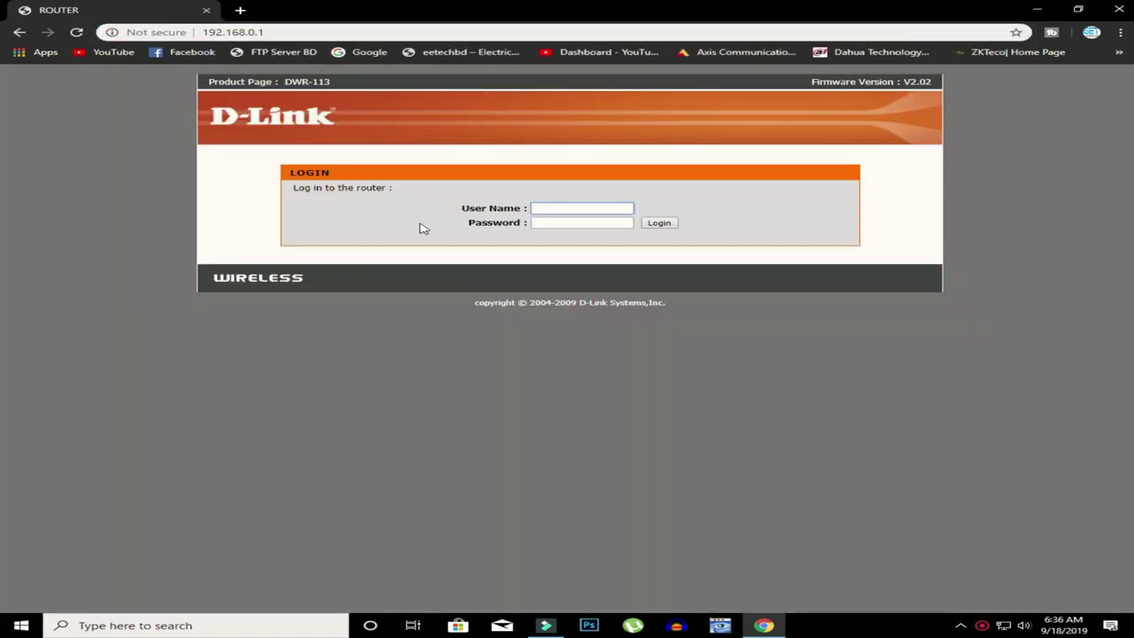
{"action": "type", "text": "admin"}
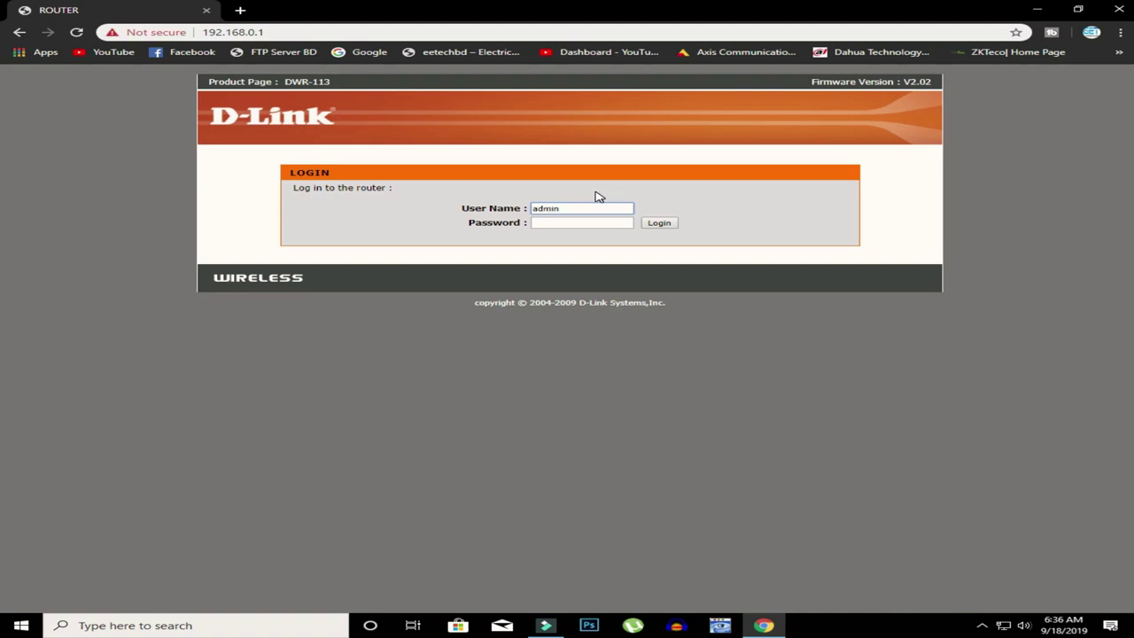
{"action": "key", "text": "Return"}
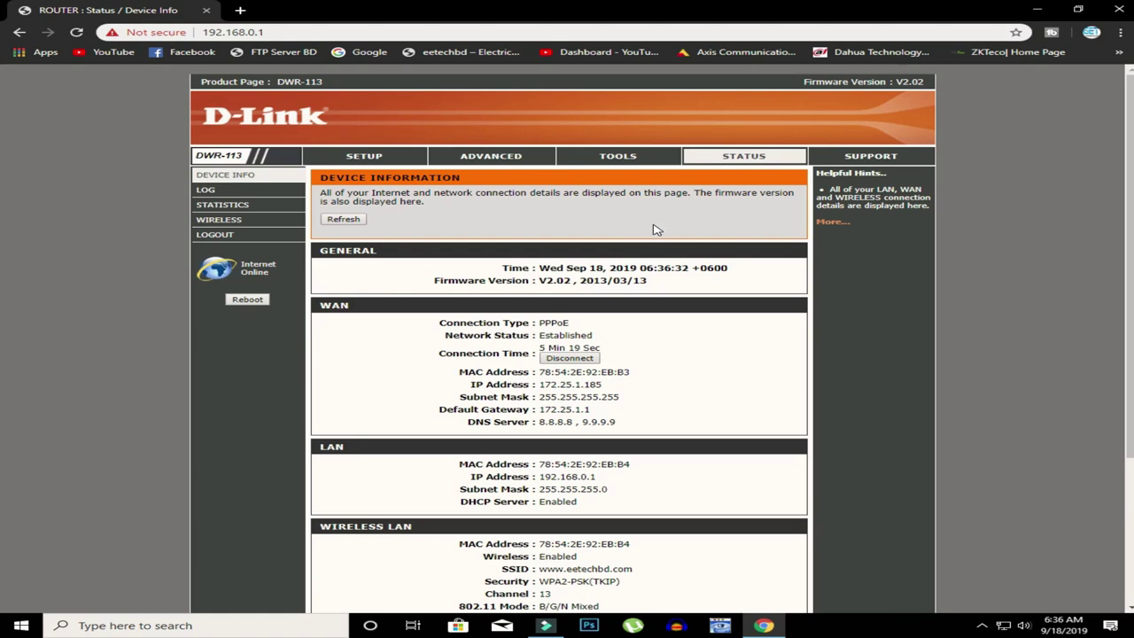
Open Setup > Network Settings and inspect the DHCP IP address range 50 to 199.
{"action": "left_click", "coordinate": [382, 157]}
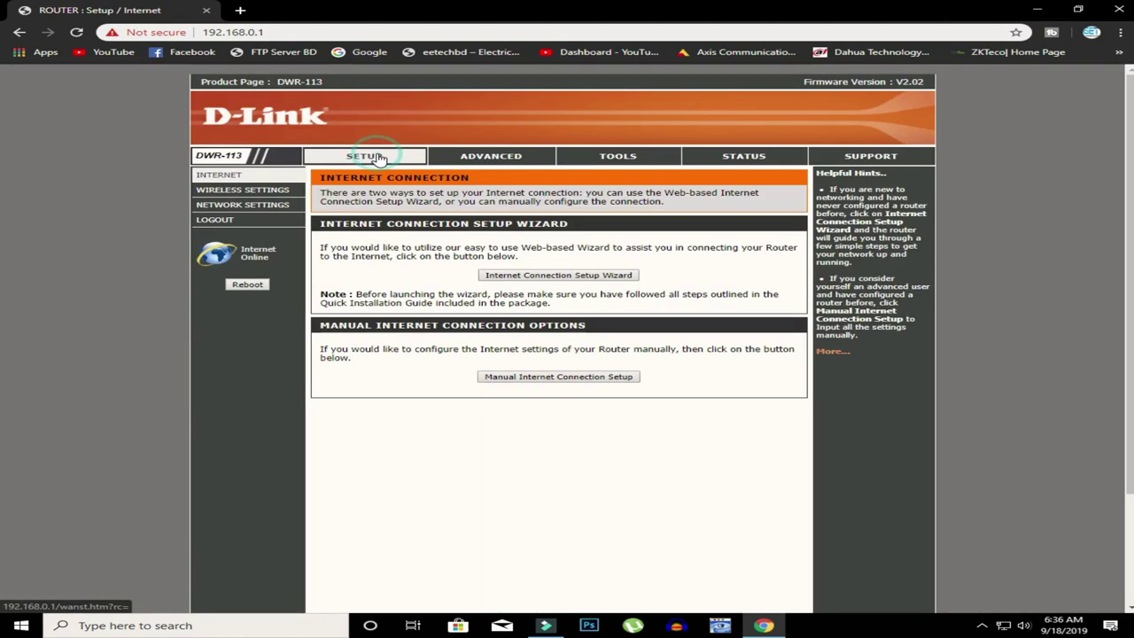
{"action": "left_click", "coordinate": [229, 208]}
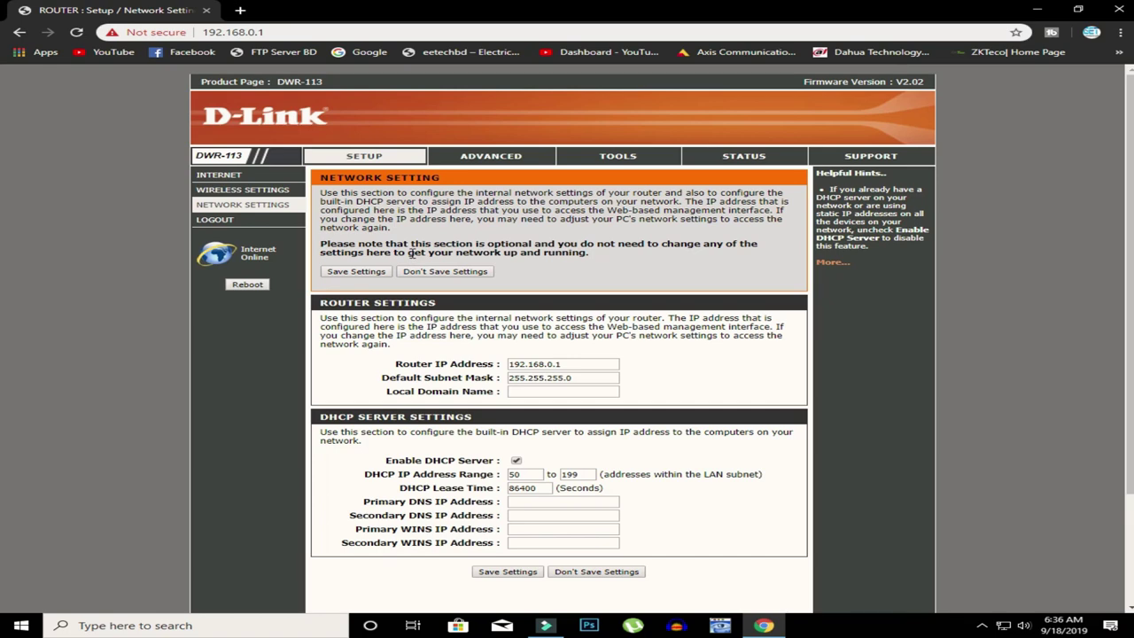
{"action": "scroll", "coordinate": [411, 295], "scroll_direction": "down", "scroll_amount": 3}
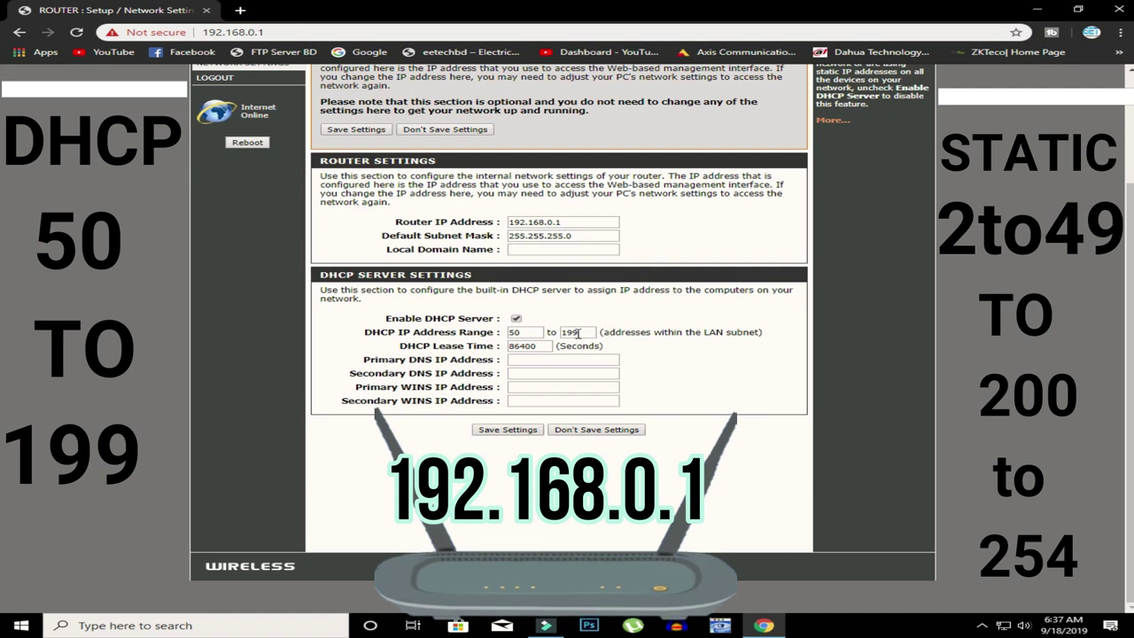
{"action": "double_click", "coordinate": [521, 332]}
{"action": "left_click", "coordinate": [564, 332]}
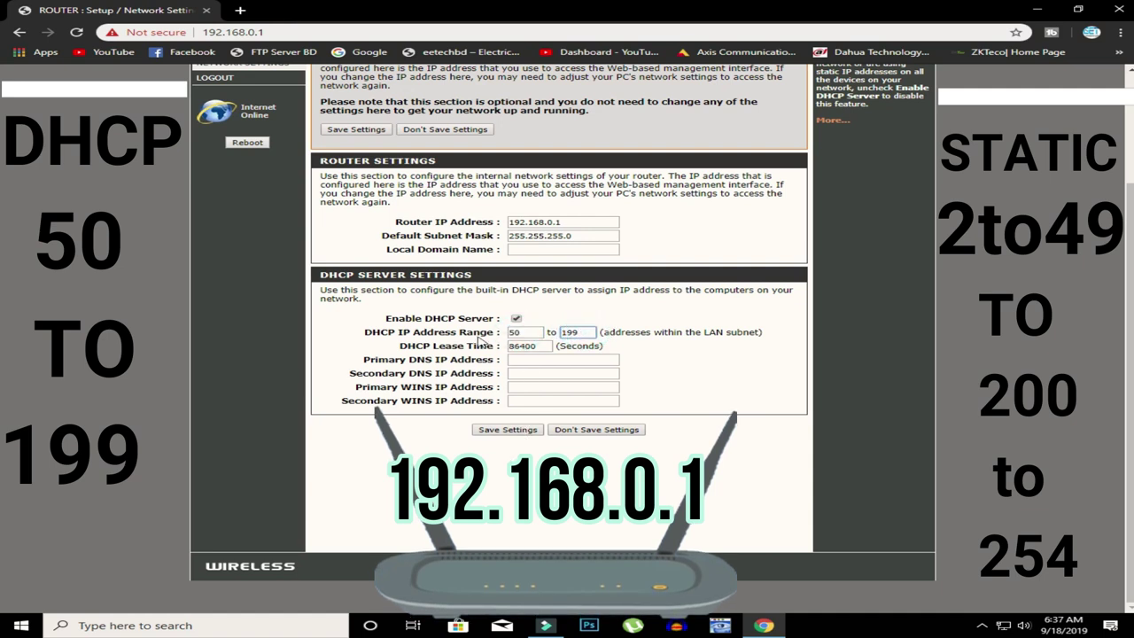
{"action": "left_click", "coordinate": [669, 346]}
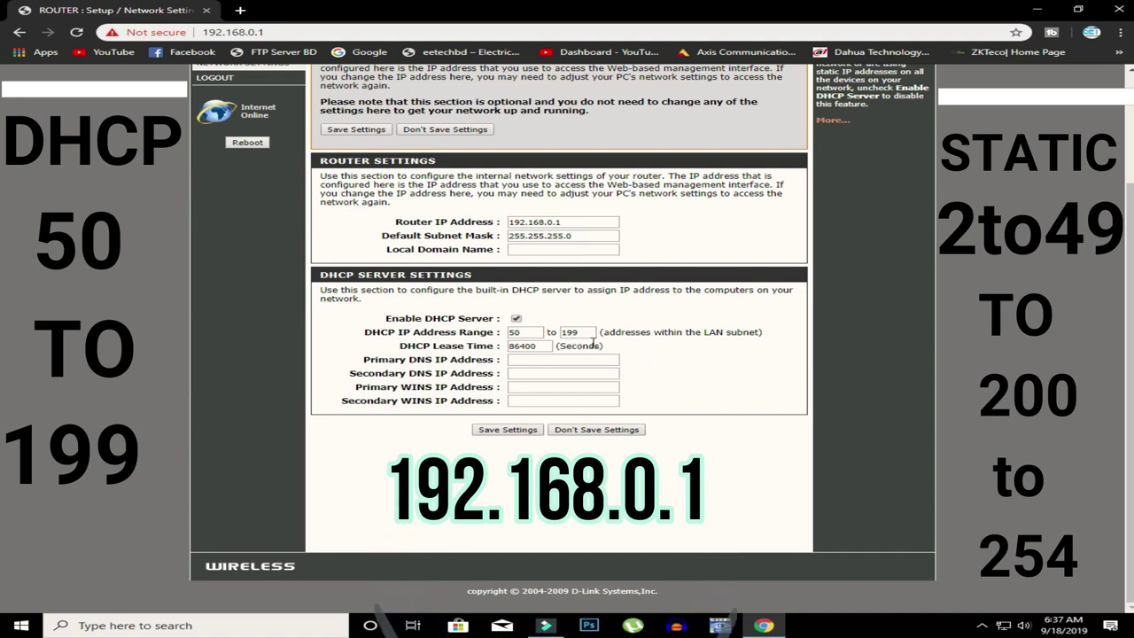
Minimize Chrome, launch SADP Tool and select the DS-2CD1221-I3 camera to edit its IP to 192.168.0.11.
{"action": "left_click", "coordinate": [1032, 11]}
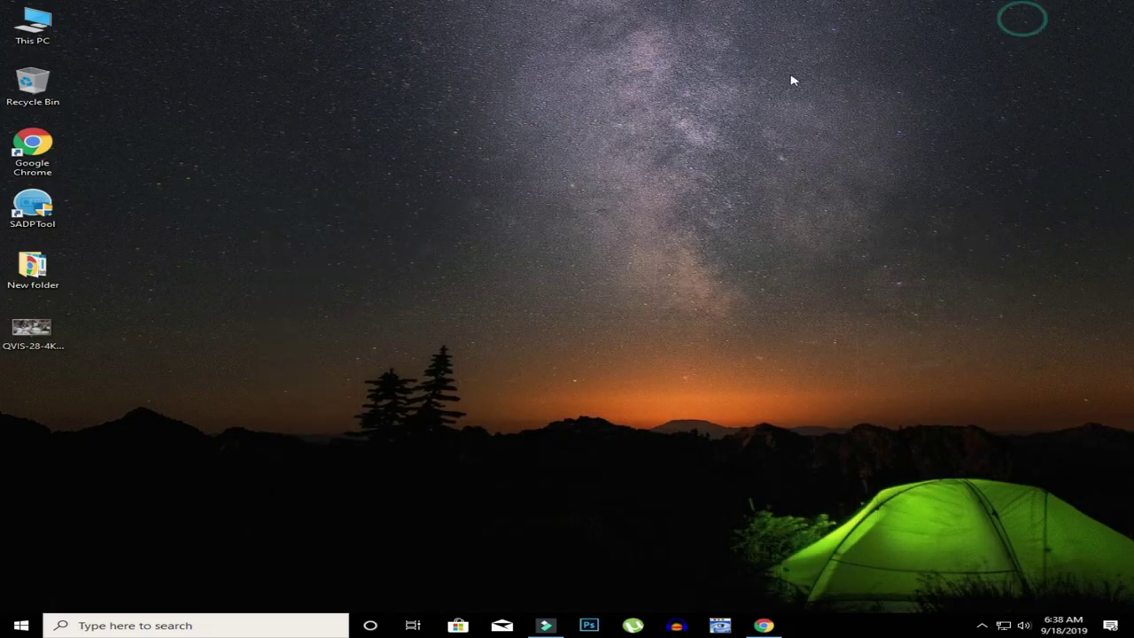
{"action": "right_click", "coordinate": [489, 178]}
{"action": "left_click", "coordinate": [580, 211]}
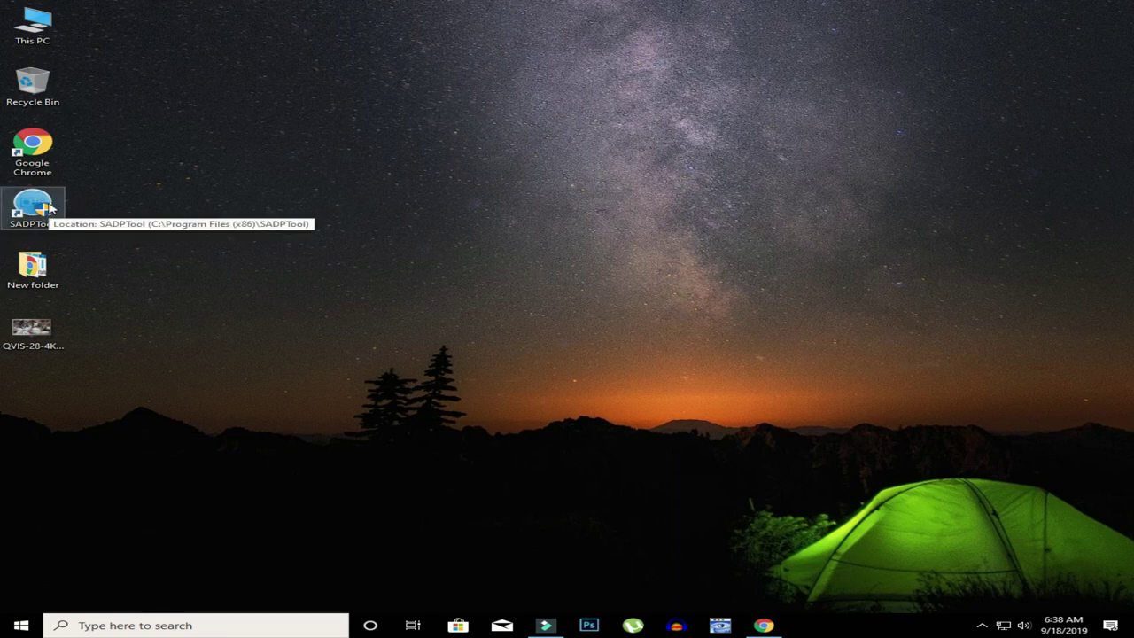
{"action": "left_click", "coordinate": [46, 202]}
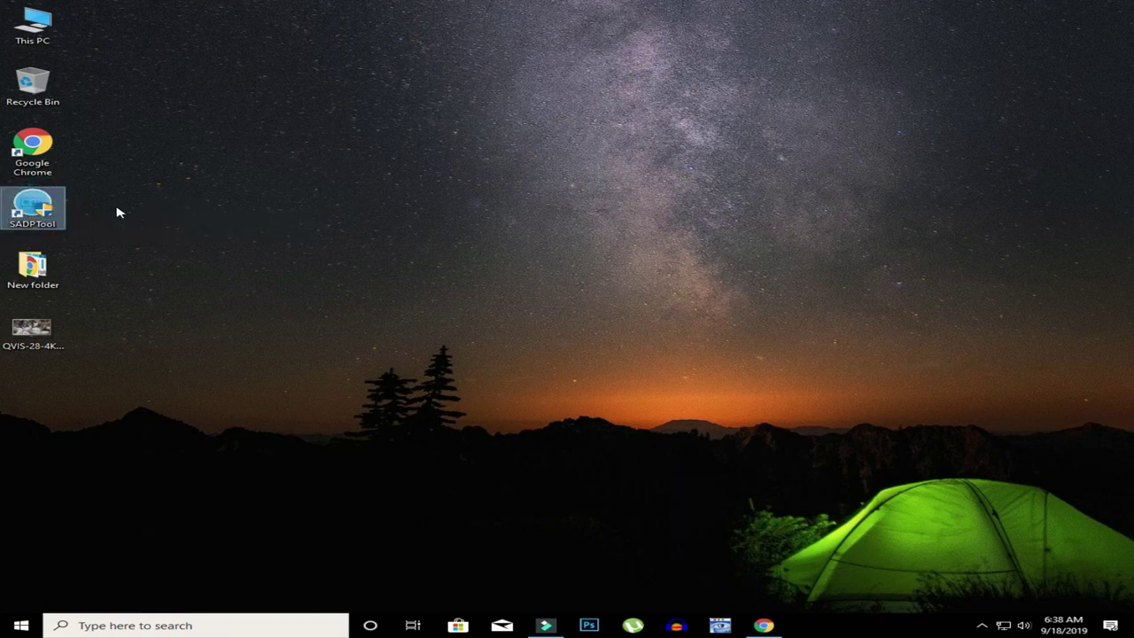
{"action": "double_click", "coordinate": [44, 202]}
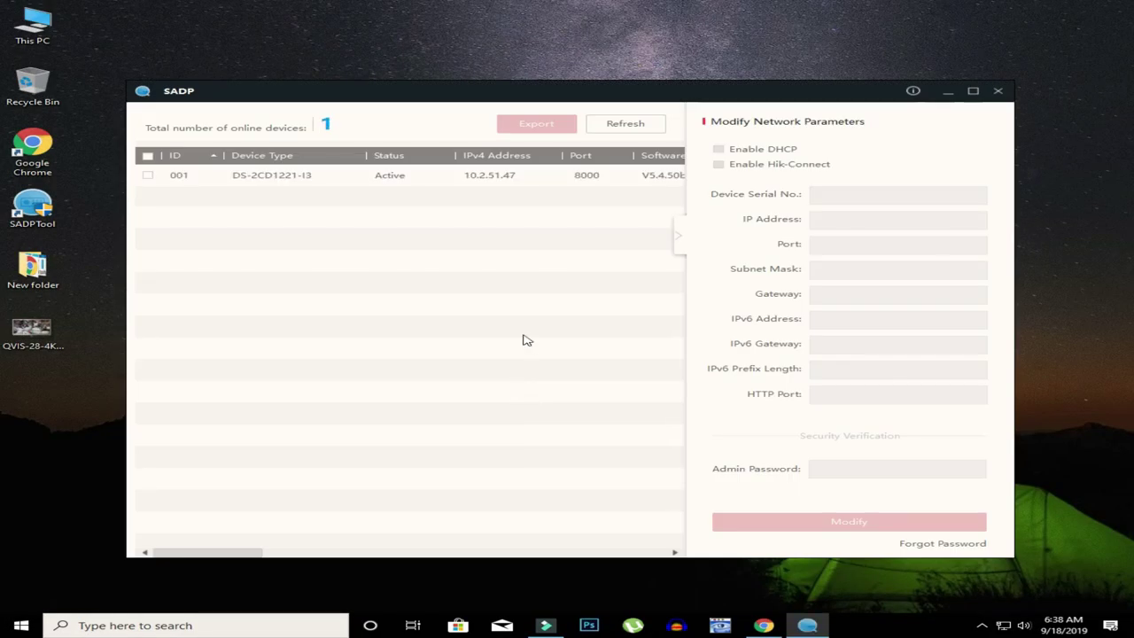
{"action": "left_click", "coordinate": [202, 178]}
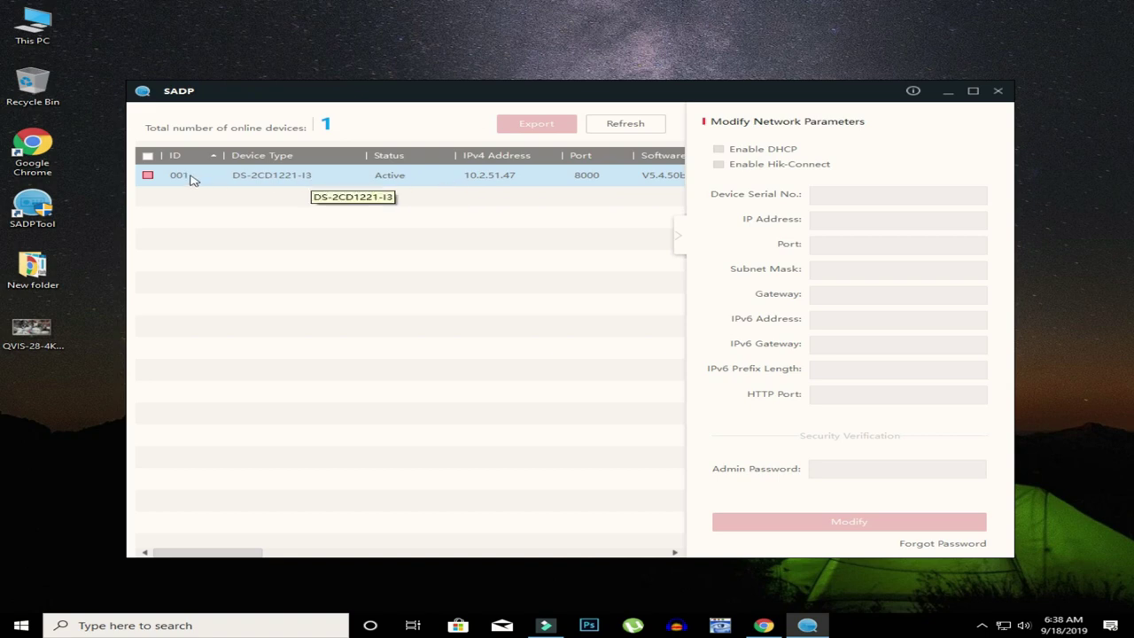
{"action": "left_click", "coordinate": [149, 177]}
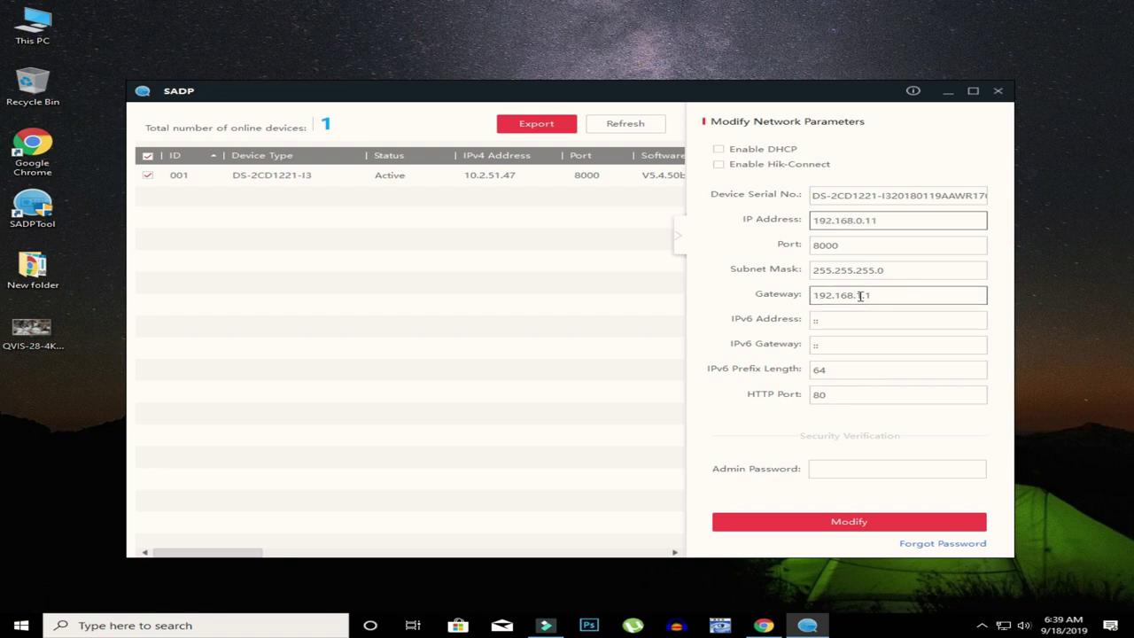
Change the camera's gateway from 192.168.1.1 to 192.168.0.1.
{"action": "double_click", "coordinate": [860, 296]}
{"action": "left_click", "coordinate": [876, 296]}
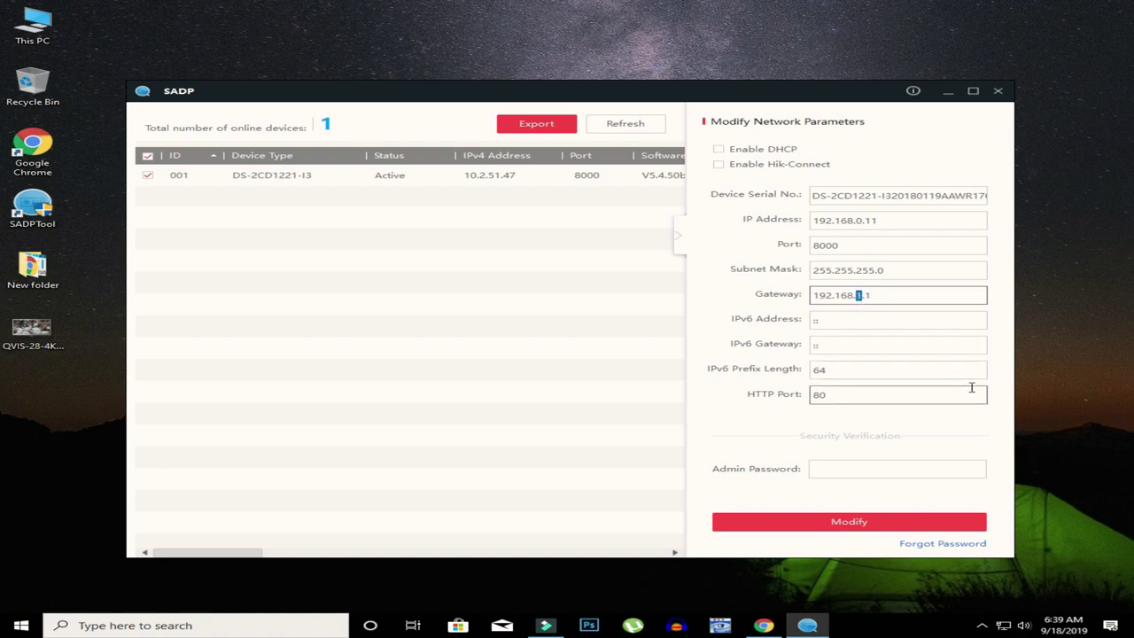
{"action": "type", "text": "0"}
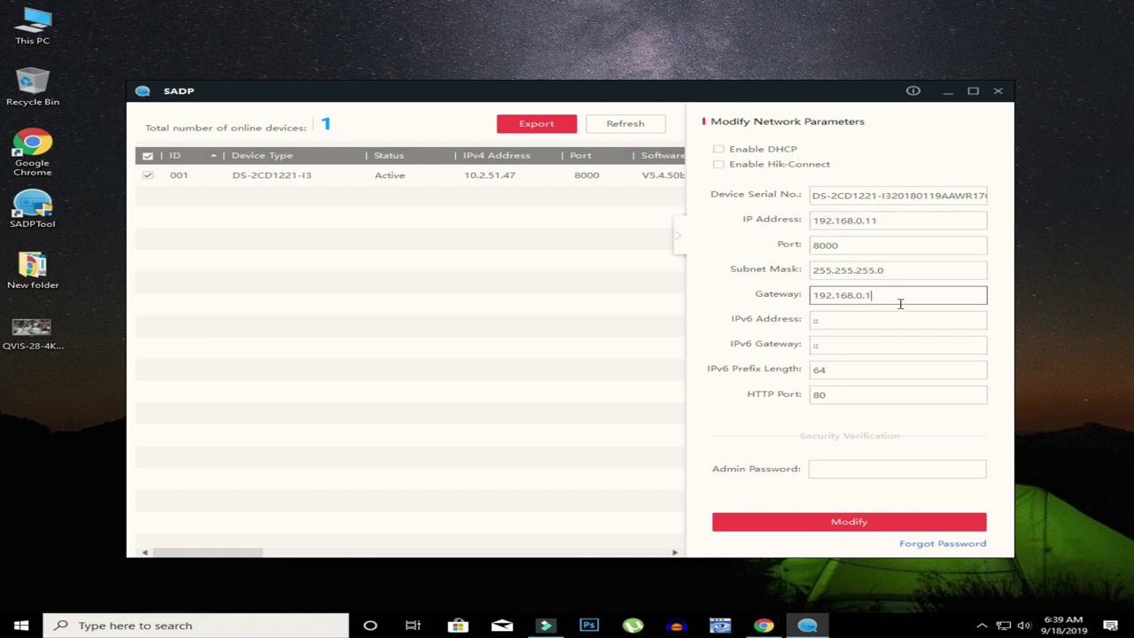
Apply the new parameters with the admin password, refresh the device list and close SADP.
{"action": "left_click", "coordinate": [888, 470]}
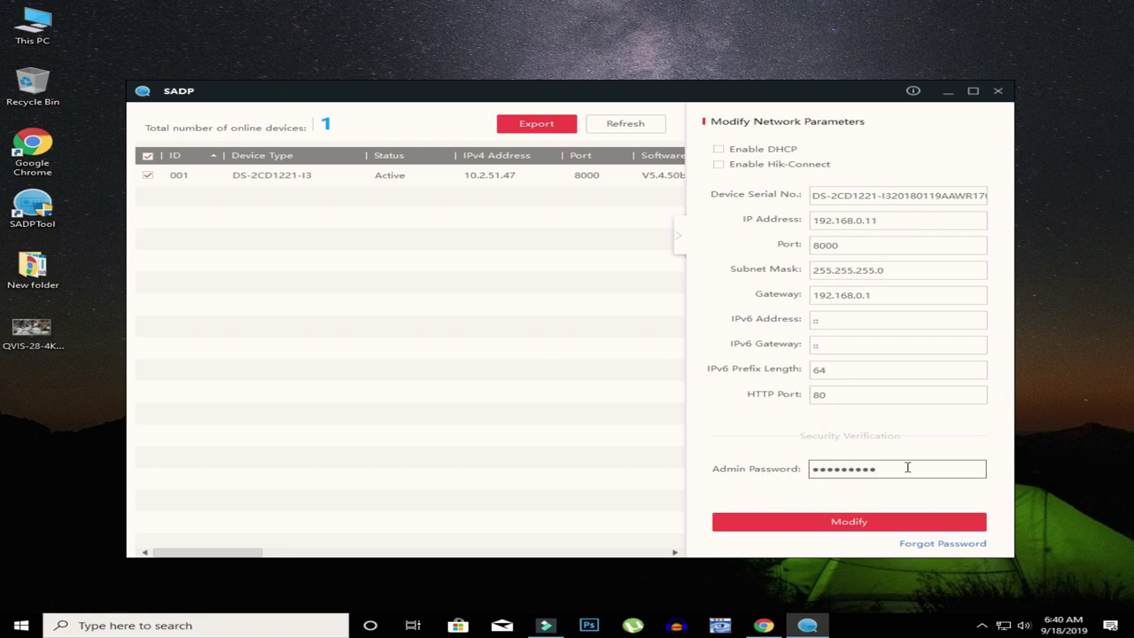
{"action": "left_click", "coordinate": [864, 525]}
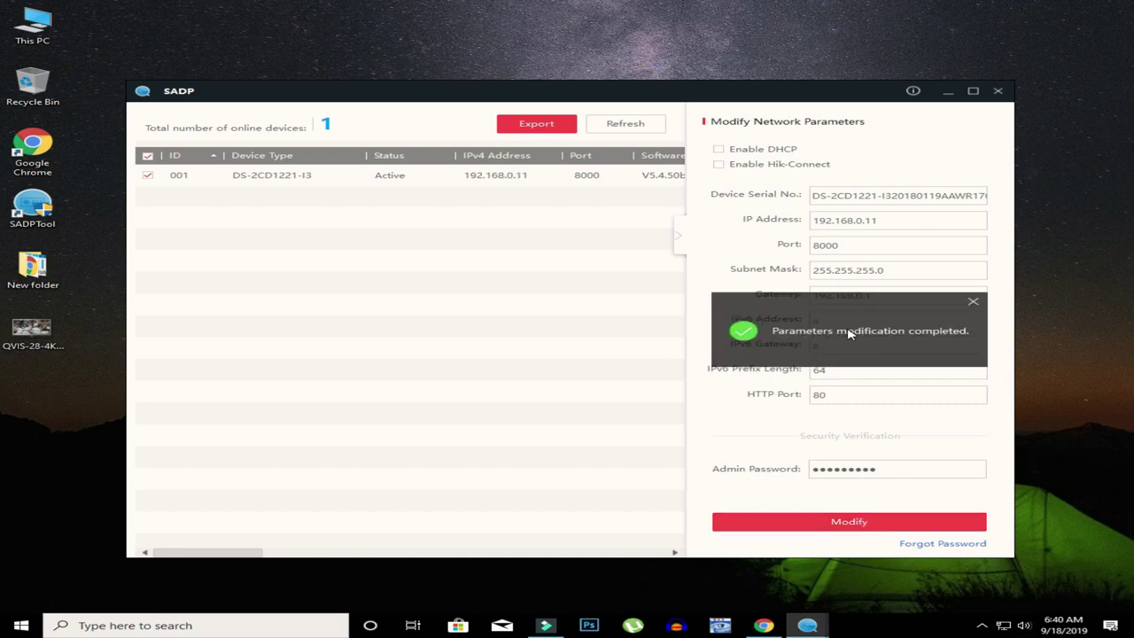
{"action": "left_click", "coordinate": [629, 125]}
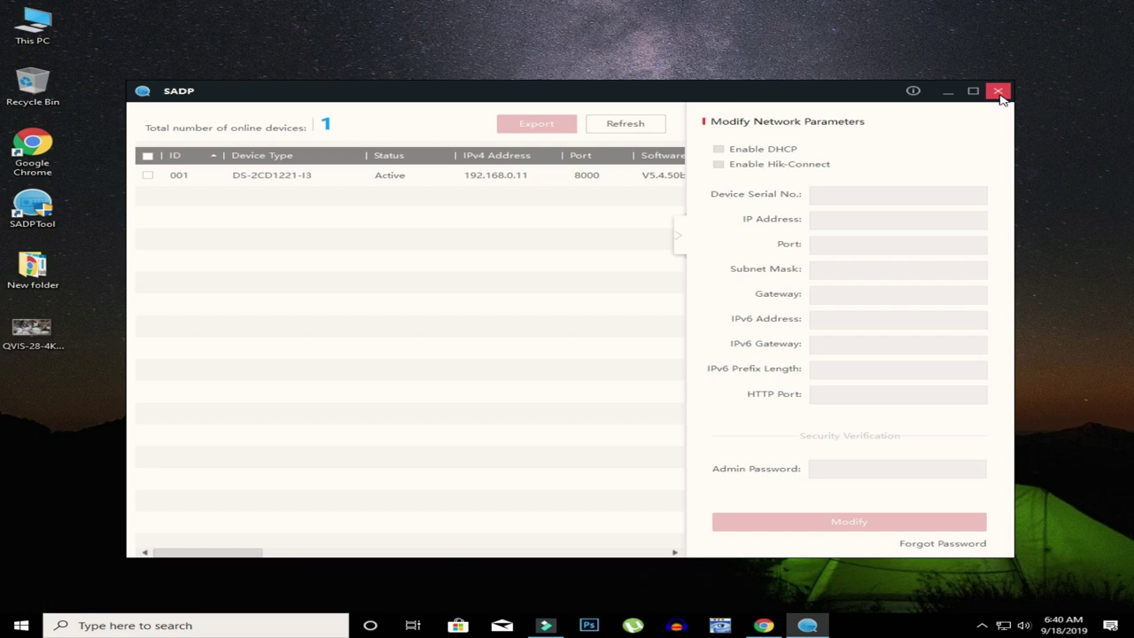
{"action": "left_click", "coordinate": [999, 93]}
Confirm exiting SADP and launch Internet Explorer from Windows search.
{"action": "left_click", "coordinate": [591, 339]}
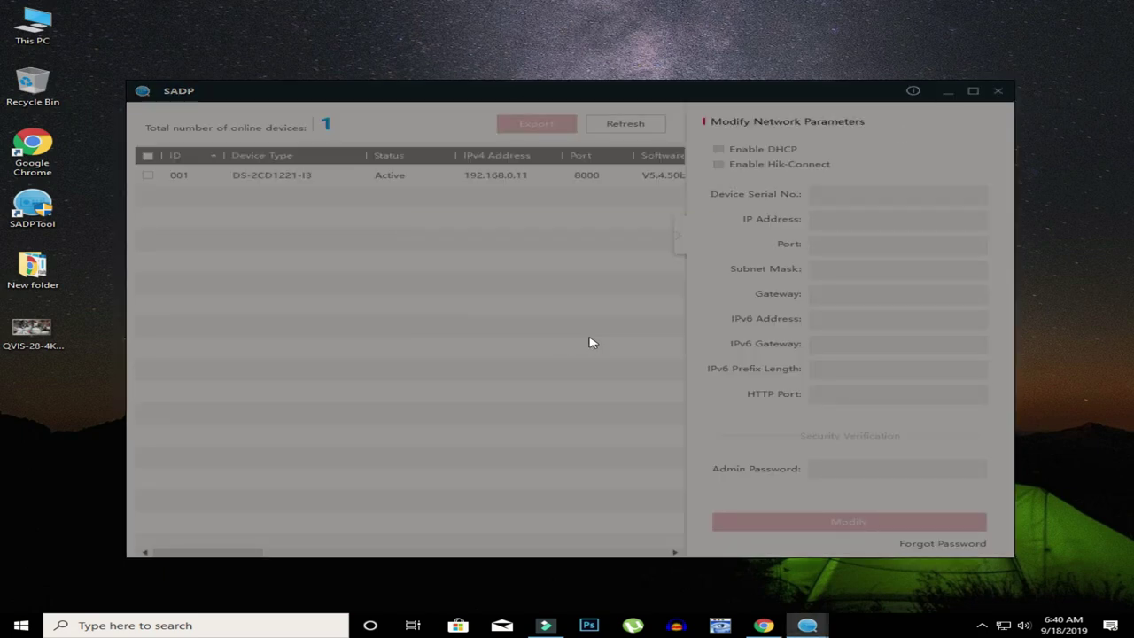
{"action": "left_click", "coordinate": [242, 625]}
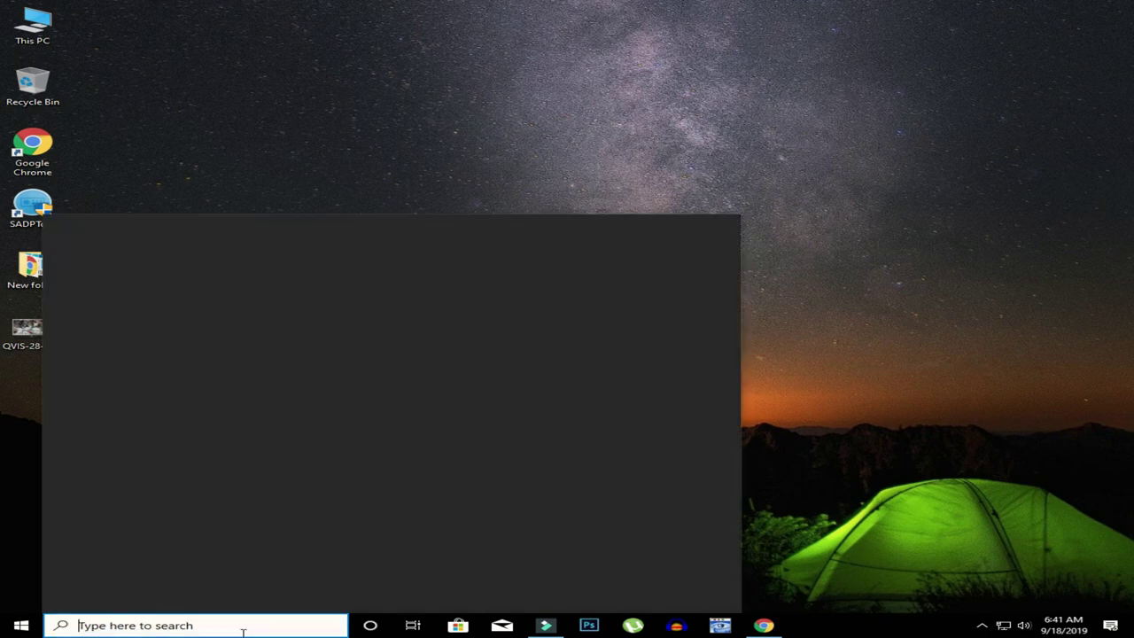
{"action": "type", "text": "e"}
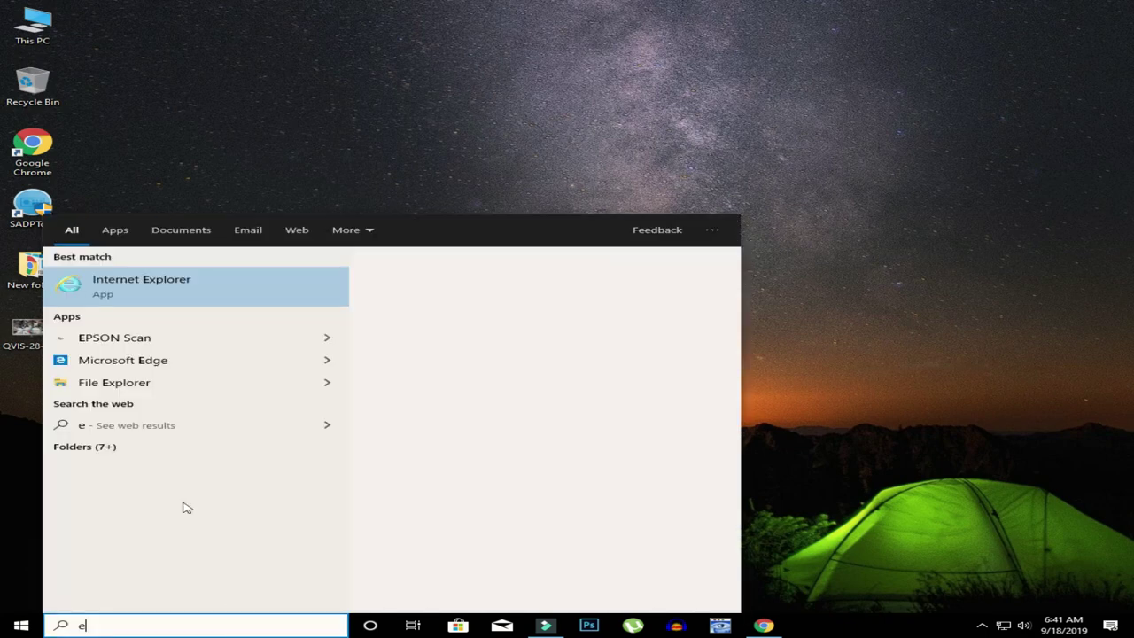
{"action": "left_click", "coordinate": [152, 296]}
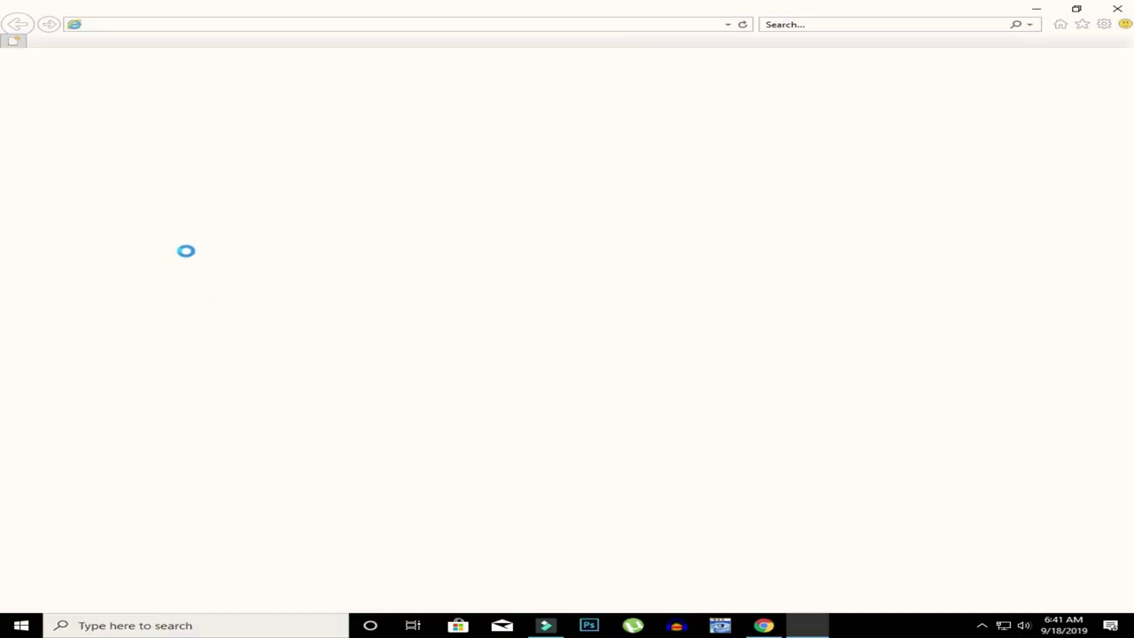
Dismiss the setup and cookie popups and load the camera page at 192.168.0.11.
{"action": "left_click", "coordinate": [271, 26]}
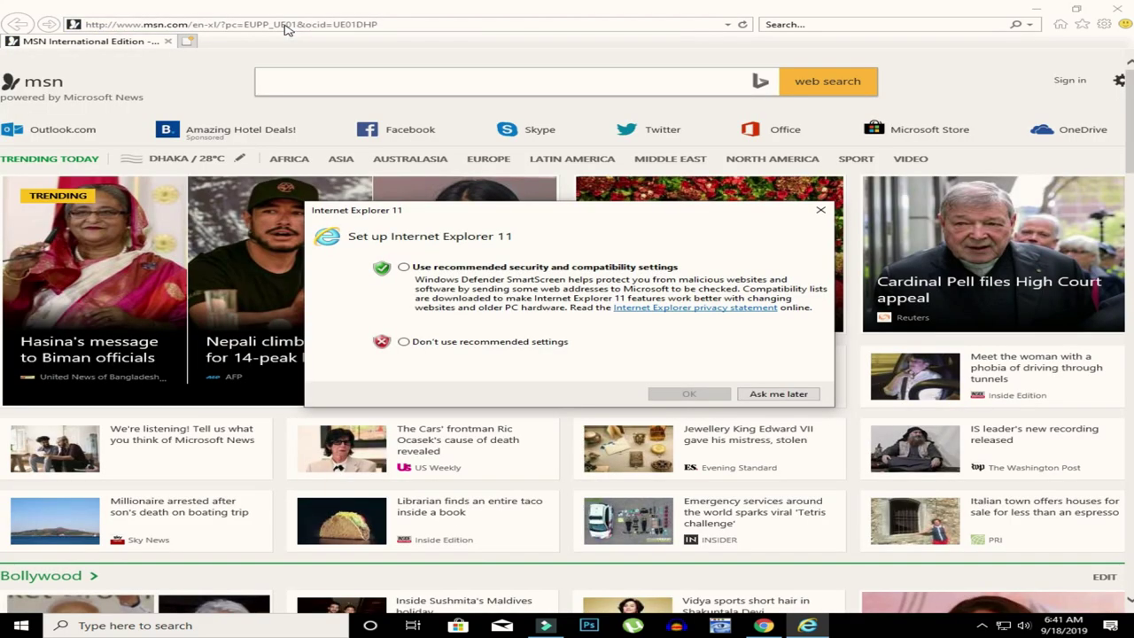
{"action": "left_click", "coordinate": [780, 394]}
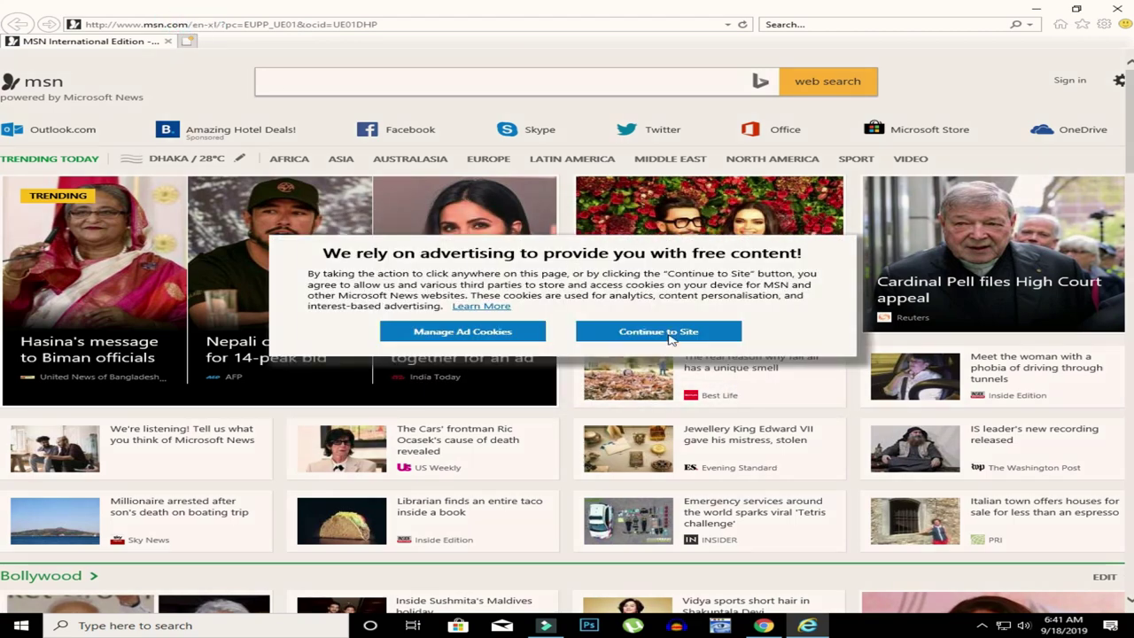
{"action": "left_click", "coordinate": [602, 334]}
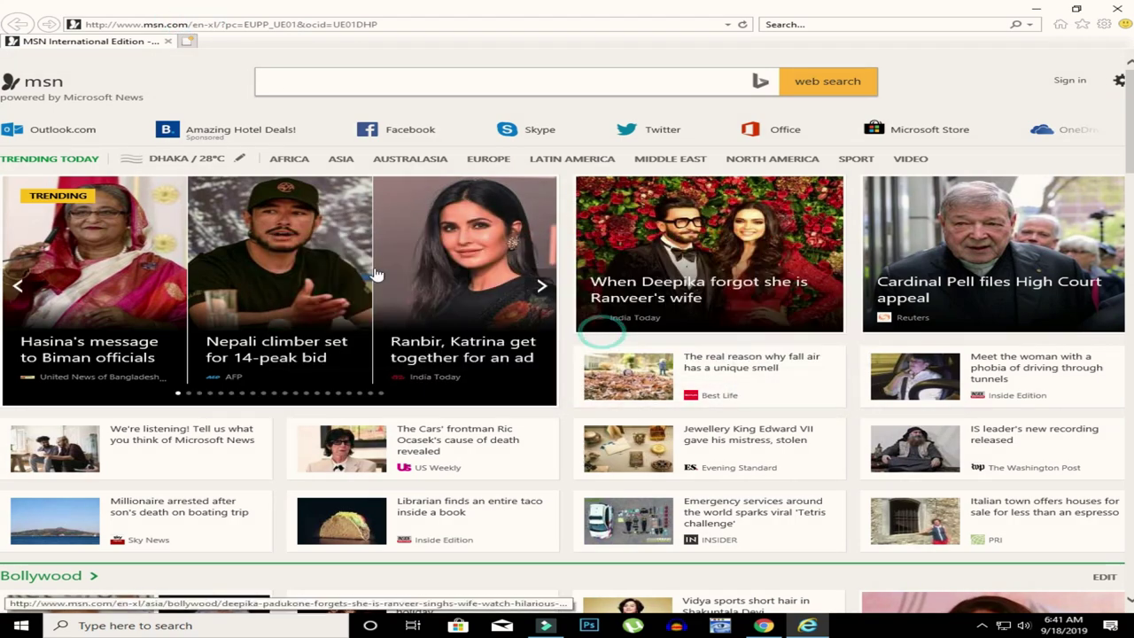
{"action": "left_click", "coordinate": [150, 24]}
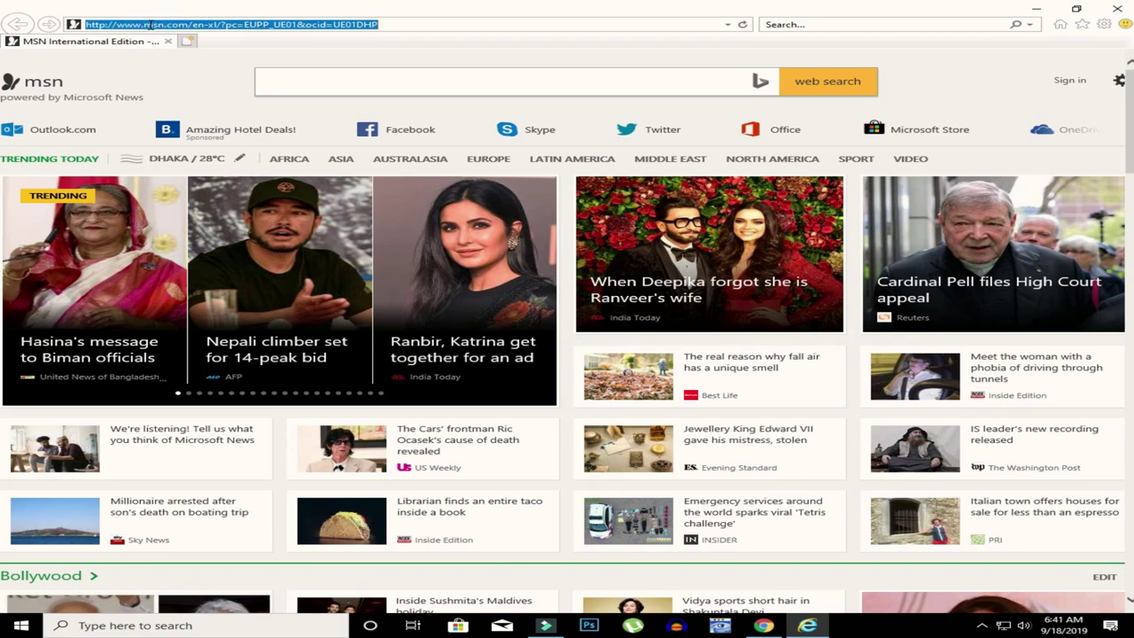
{"action": "type", "text": "192."}
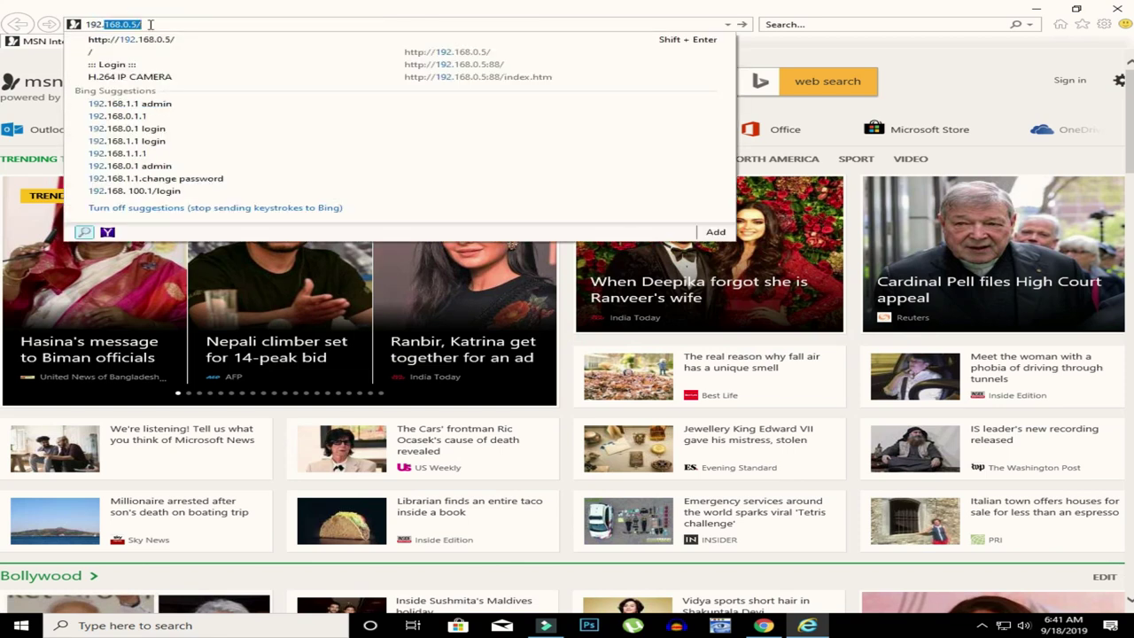
{"action": "type", "text": "168.0.11"}
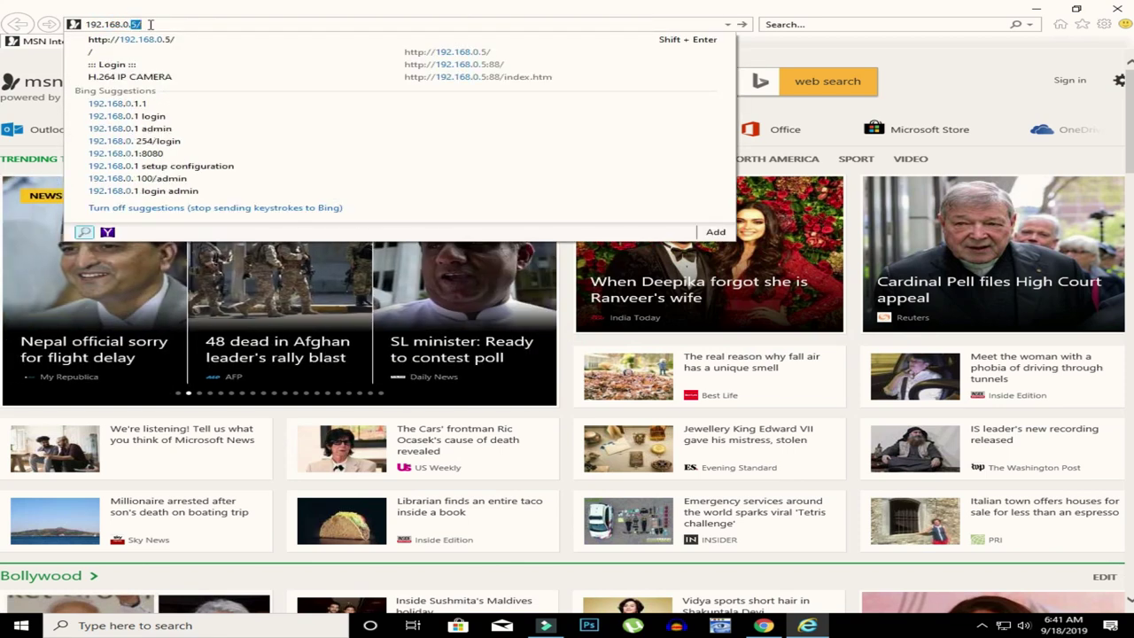
{"action": "key", "text": "Return"}
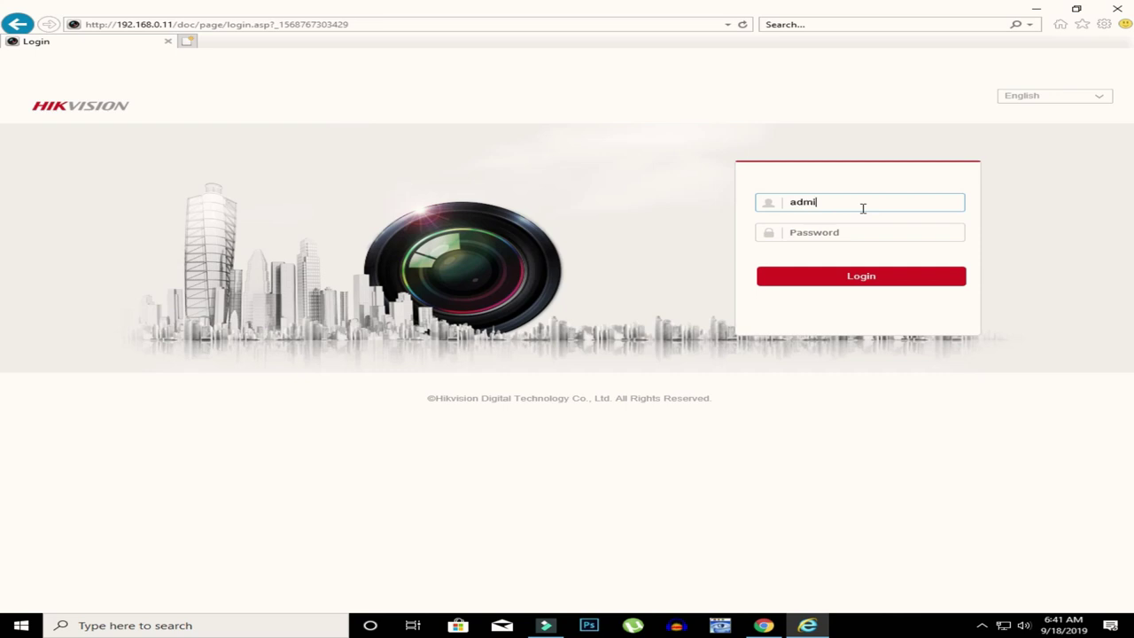
Log in as admin, allow the video add-on, and open Configuration > Network TCP/IP showing 192.168.0.11.
{"action": "left_click", "coordinate": [895, 234]}
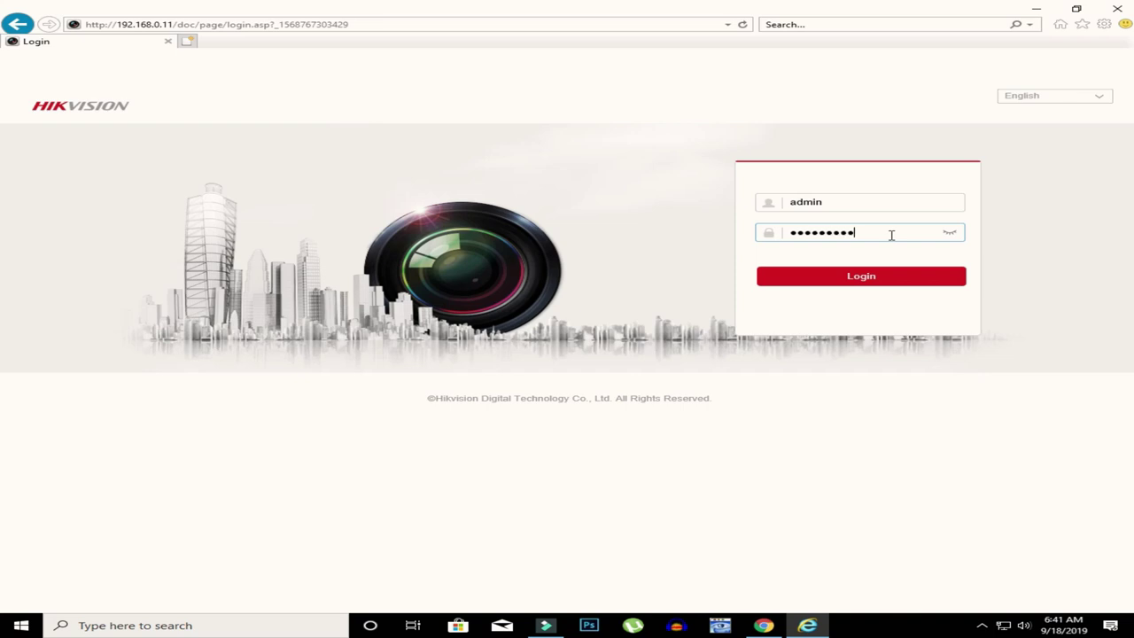
{"action": "left_click", "coordinate": [806, 283]}
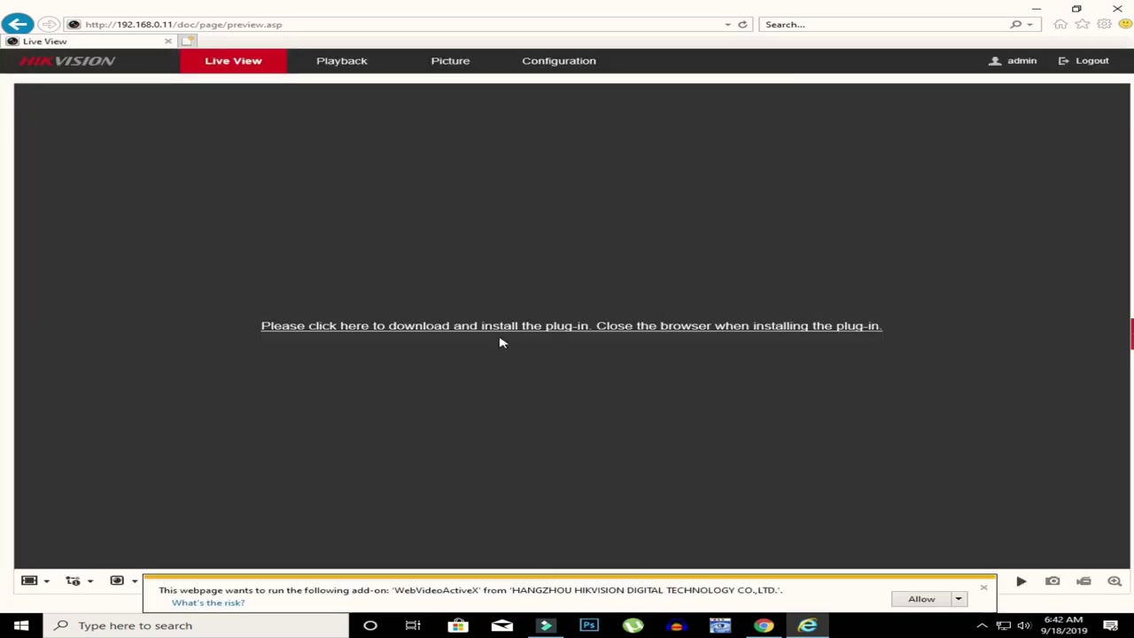
{"action": "left_click", "coordinate": [921, 599]}
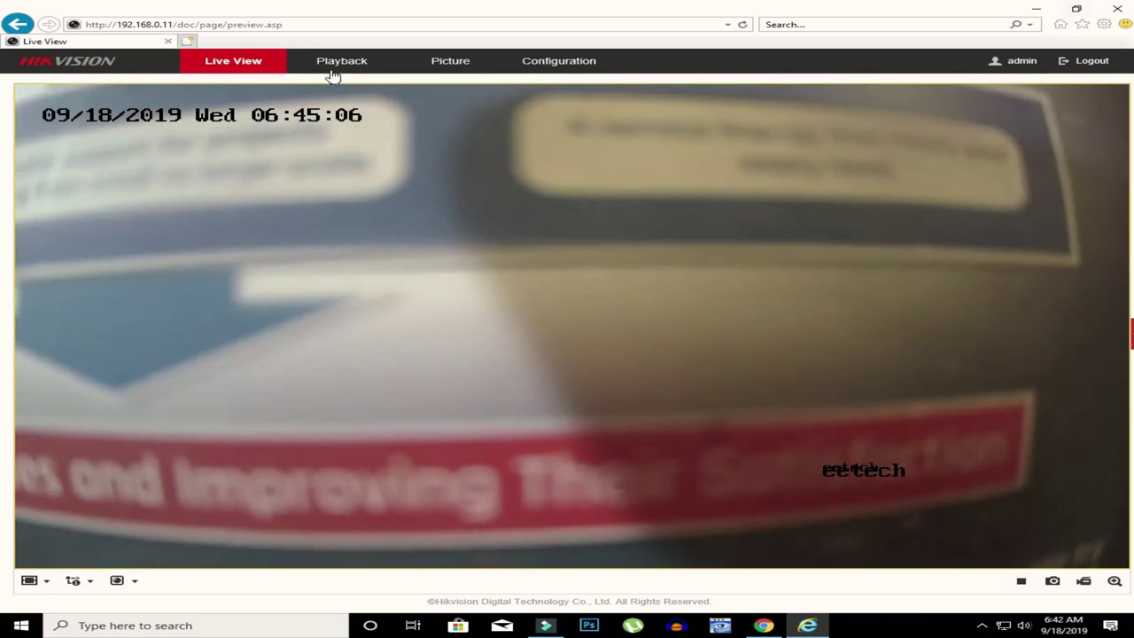
{"action": "left_click", "coordinate": [593, 59]}
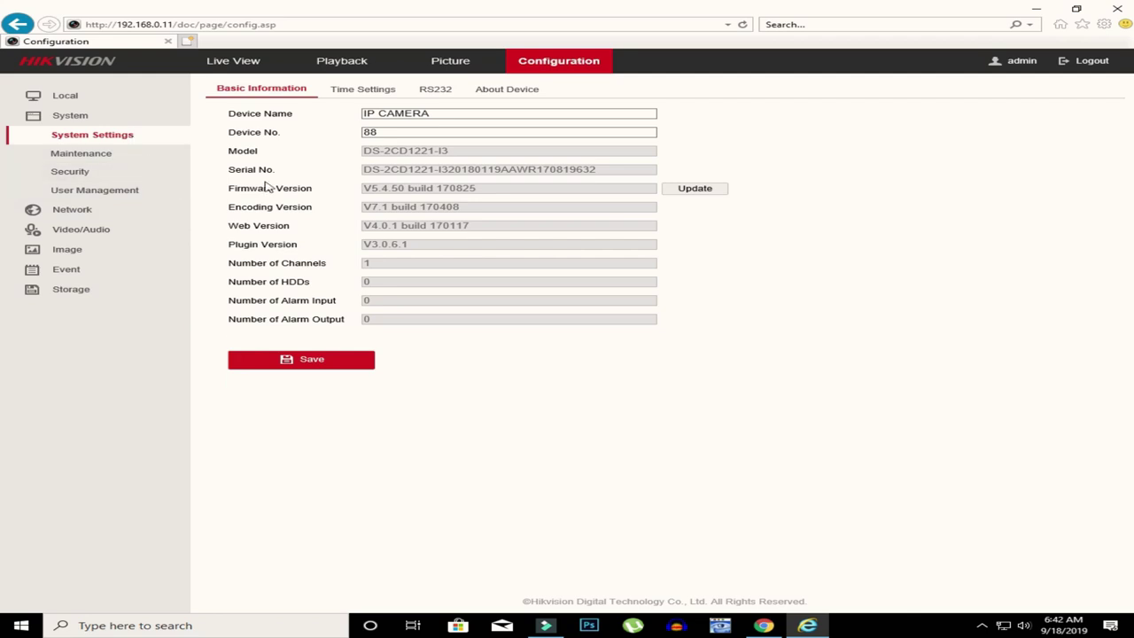
{"action": "left_click", "coordinate": [89, 211]}
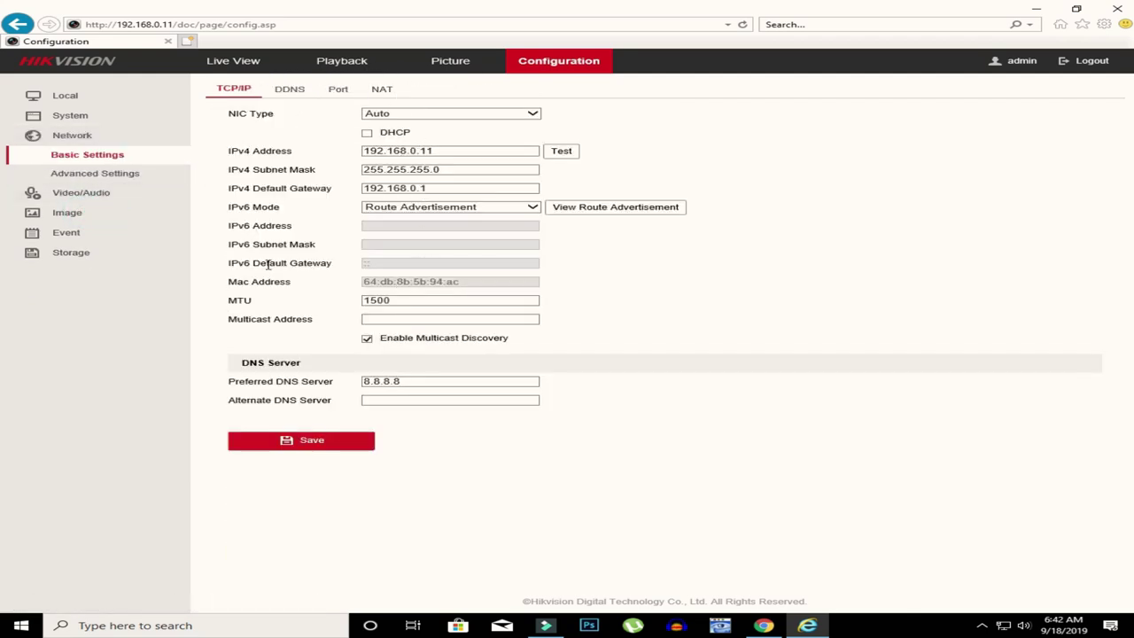